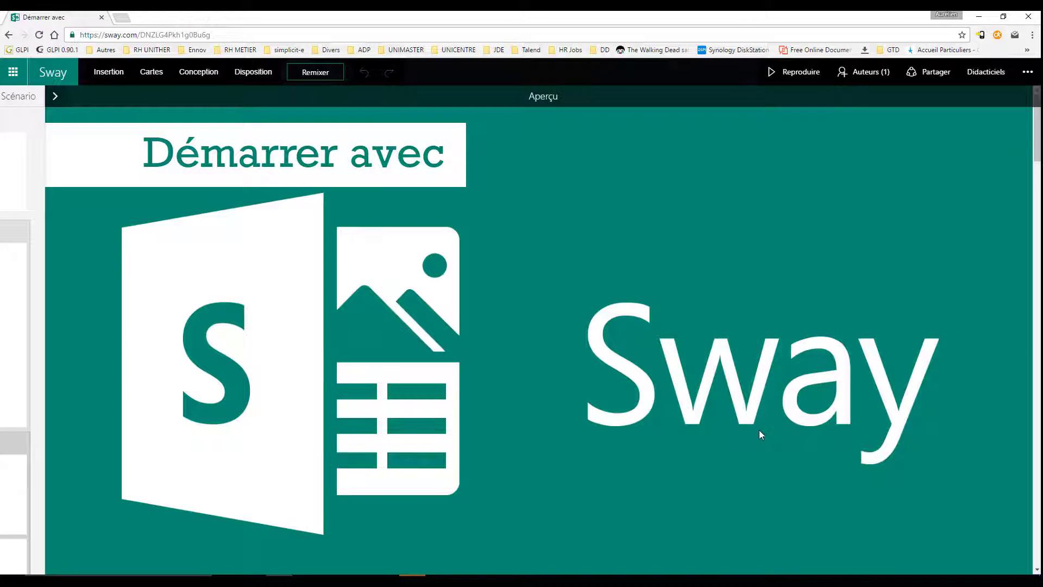
- Open the storyline and show the list of sources from which content can be inserted
click(40, 273)
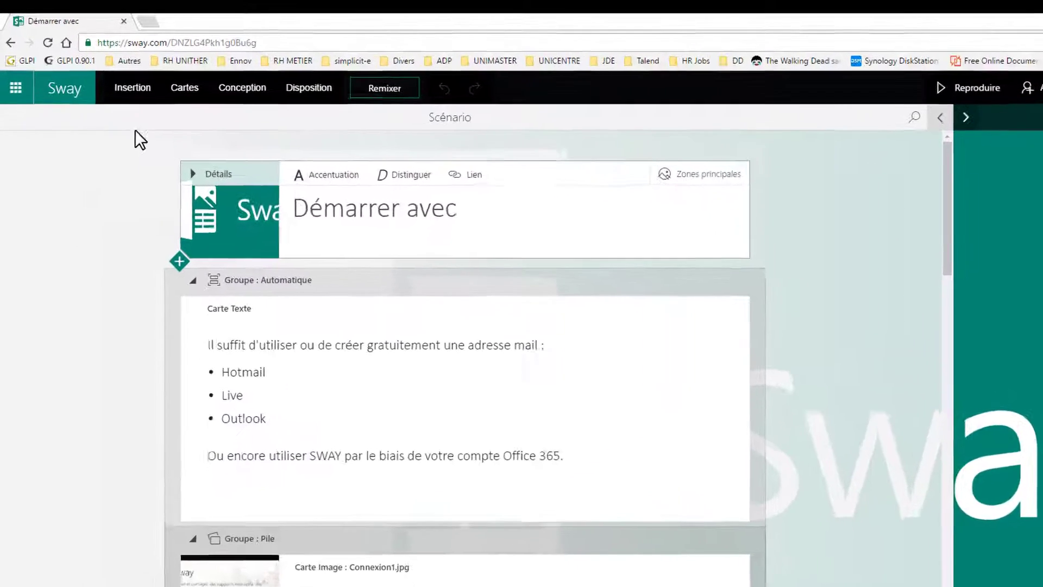
click(116, 75)
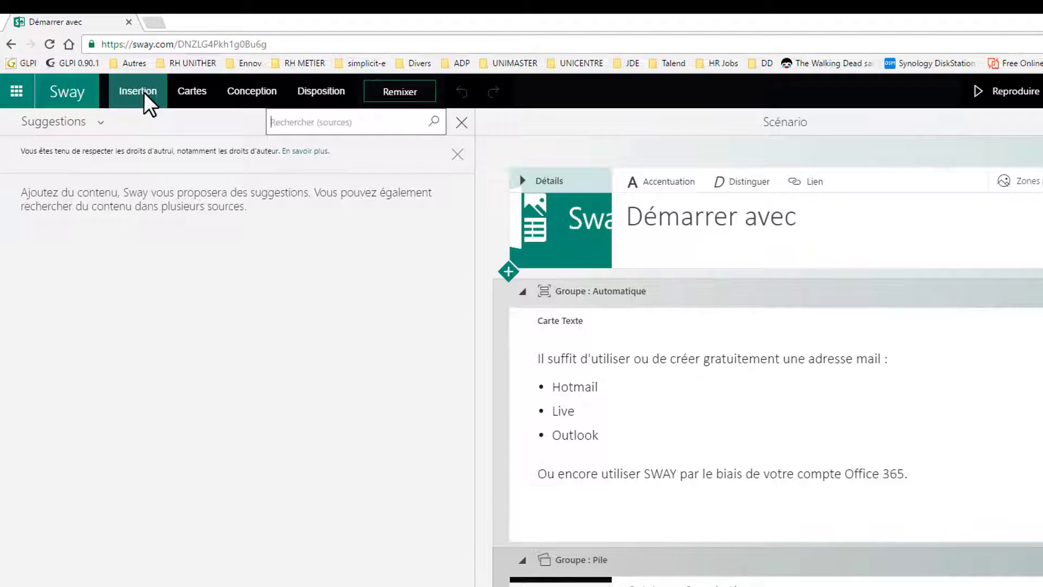
click(103, 122)
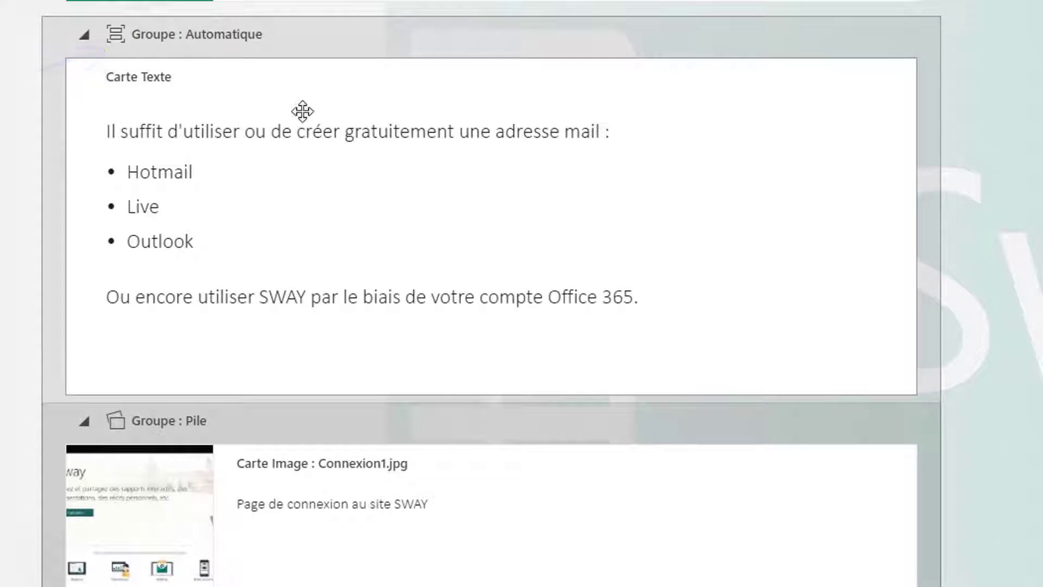
- Show the formatting options of the mail address text card and collapse the Pile image group below it
click(384, 184)
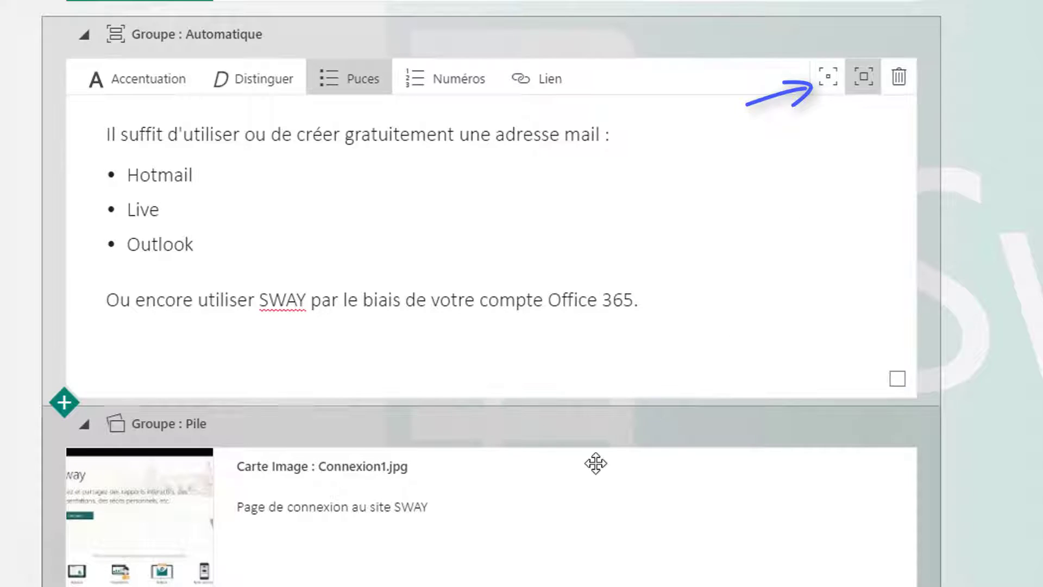
click(595, 486)
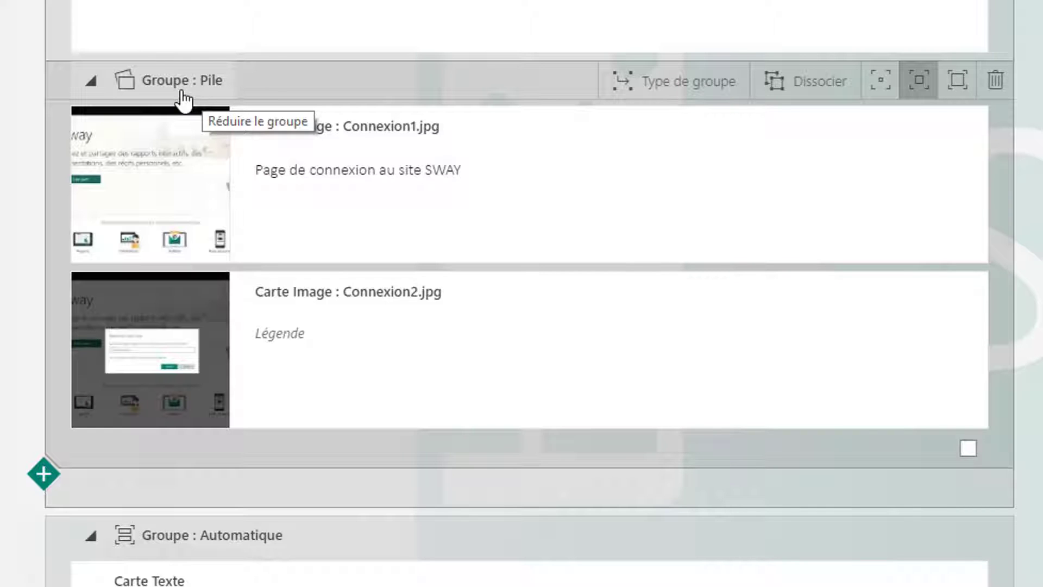
click(186, 90)
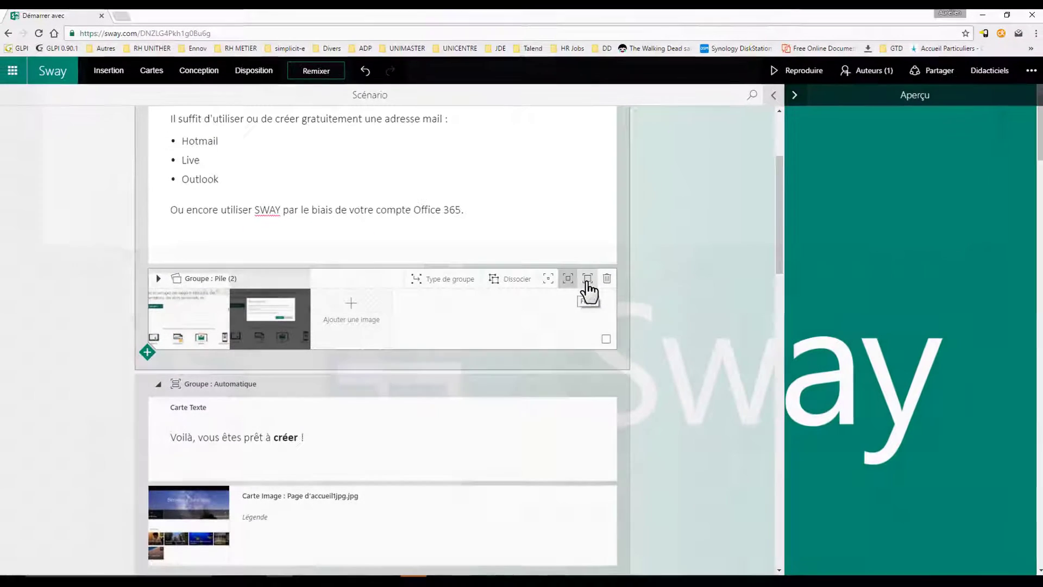
- Set the Pile image group to the strongest emphasis and check its size in the preview
click(588, 282)
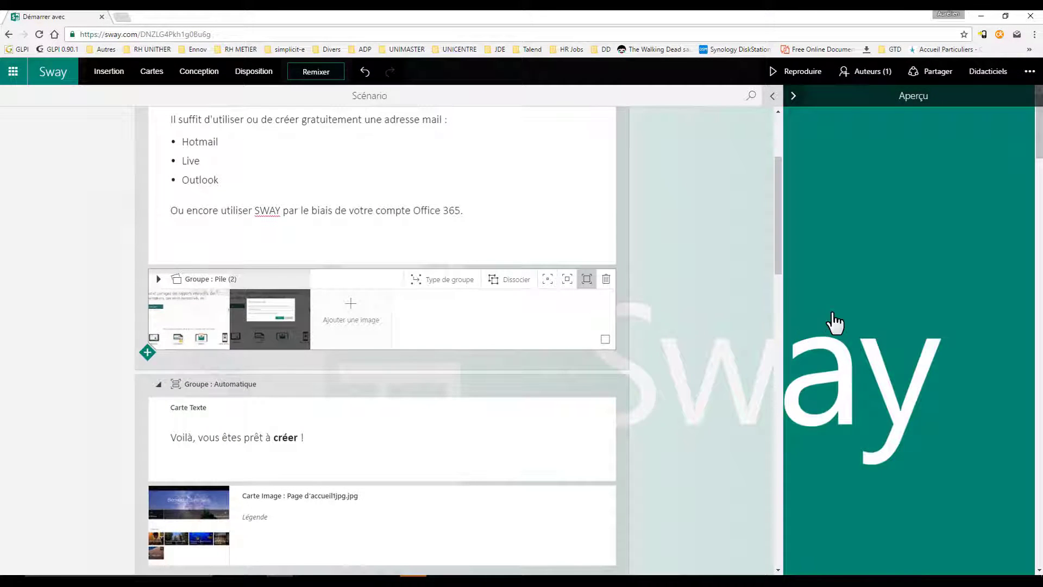
click(831, 321)
scroll(796, 366, down, 5)
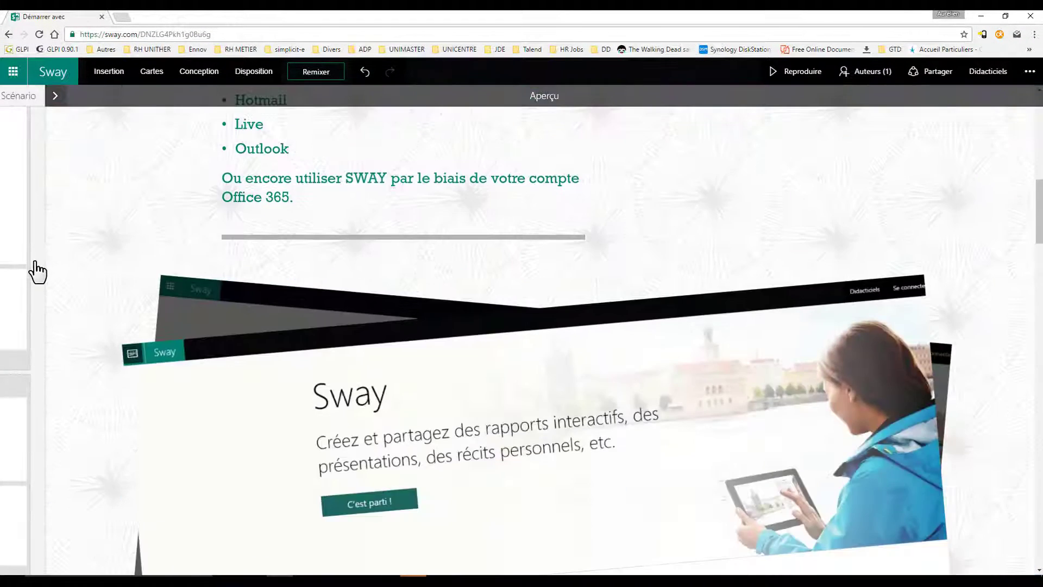
- Set the Pile image group's emphasis to medium and check the stack in the preview
click(37, 271)
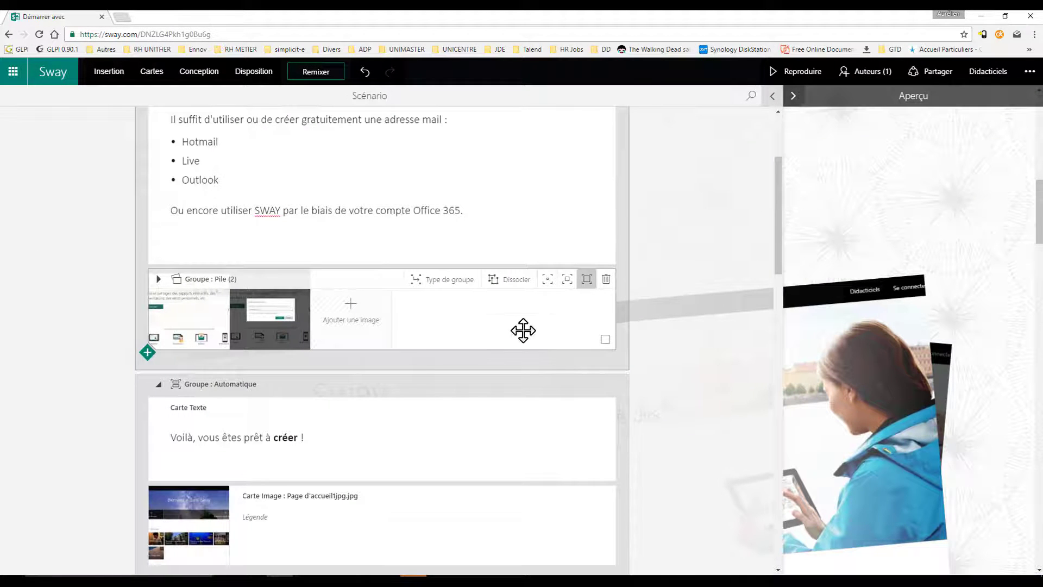
click(568, 280)
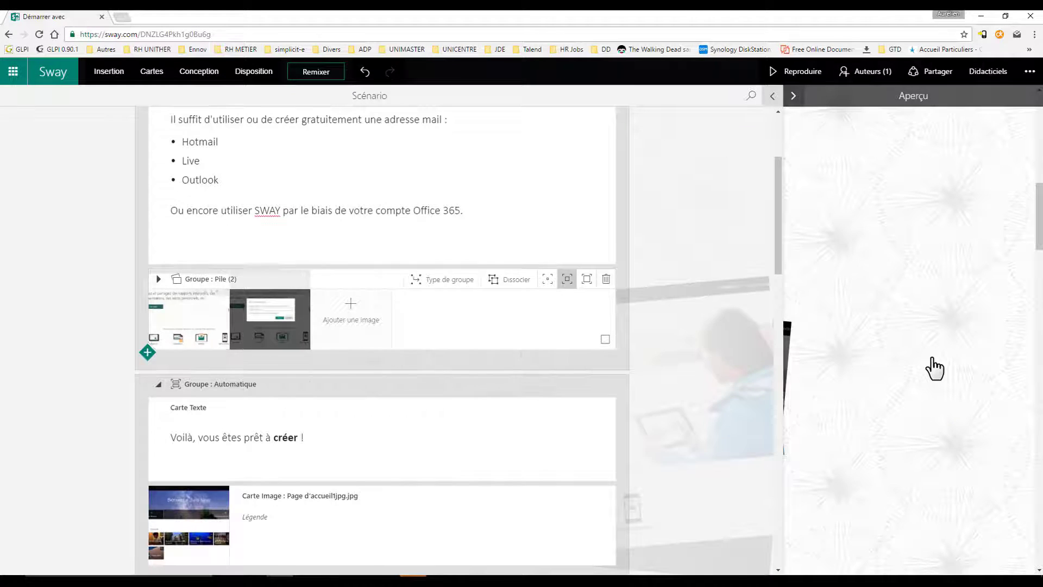
click(932, 368)
click(38, 240)
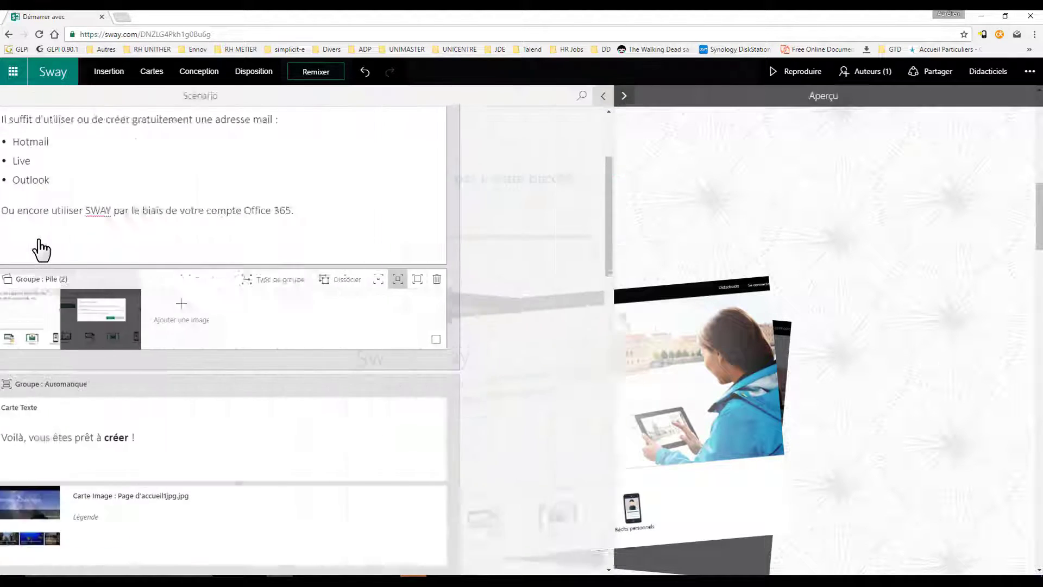
- Collapse the Grille group holding the "1. Insérer votre contenu" text, set it to the strongest emphasis and preview it
scroll(190, 379, down, 5)
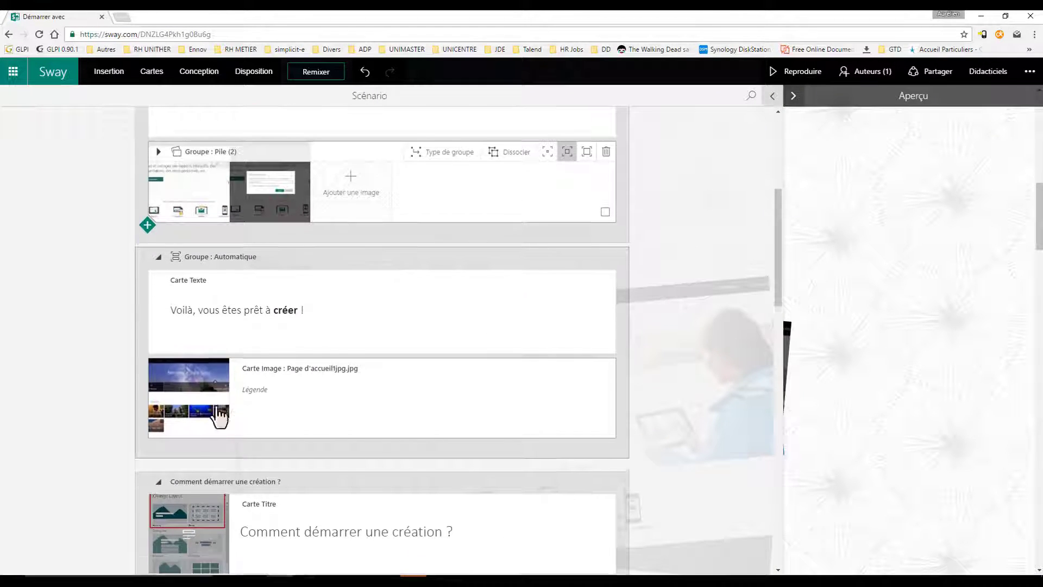
scroll(218, 407, down, 3)
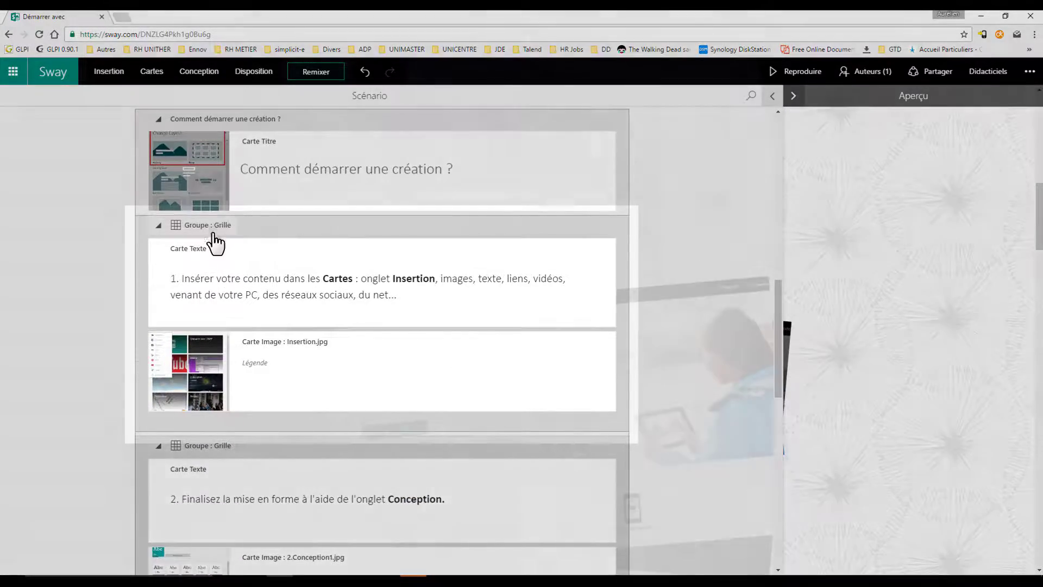
drag(214, 239, 312, 252)
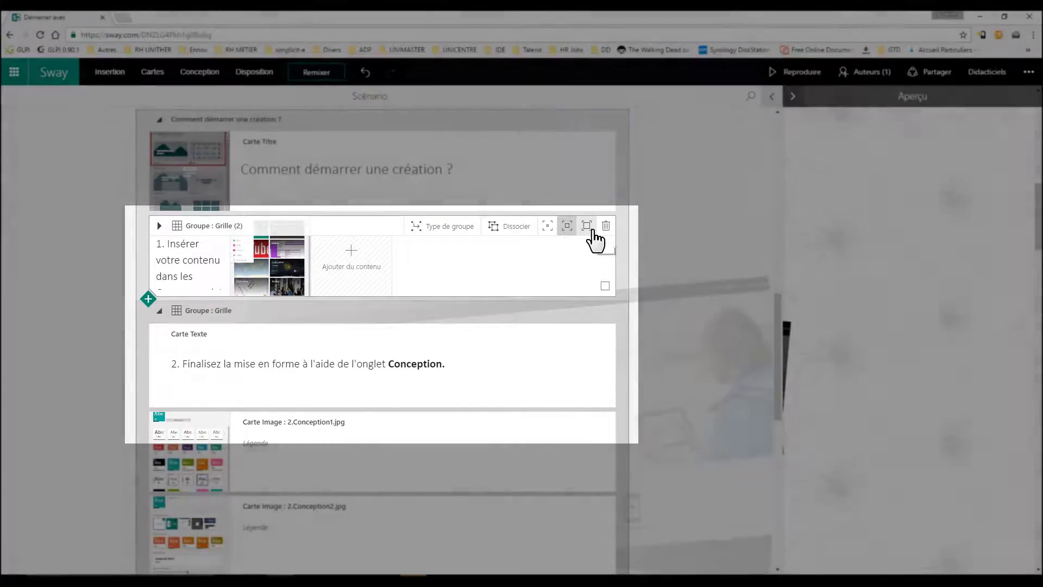
click(587, 225)
click(851, 379)
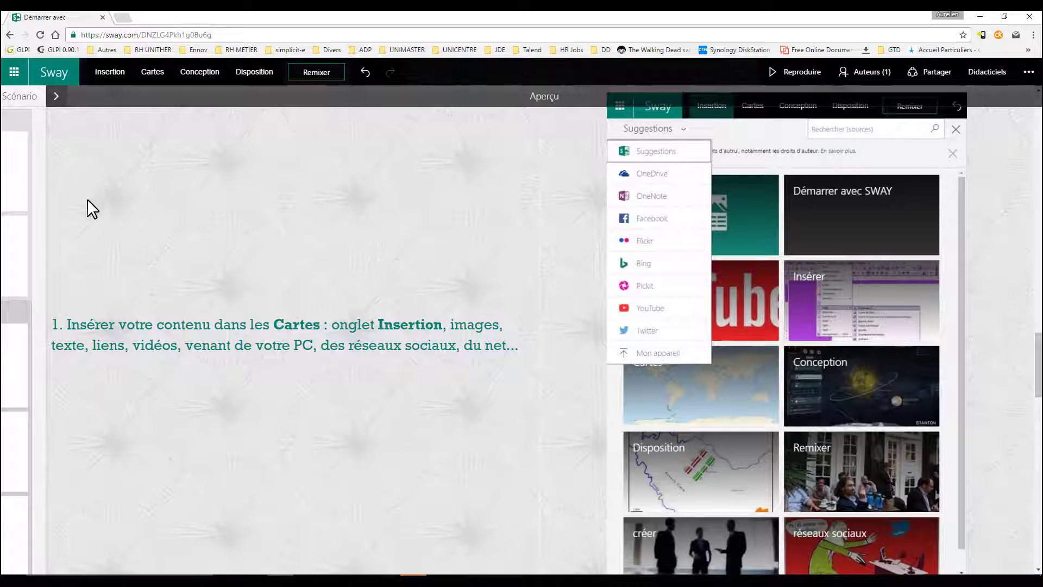
- Set the "1. Insérer votre contenu" Grille group's emphasis to medium and check it in the preview
click(39, 262)
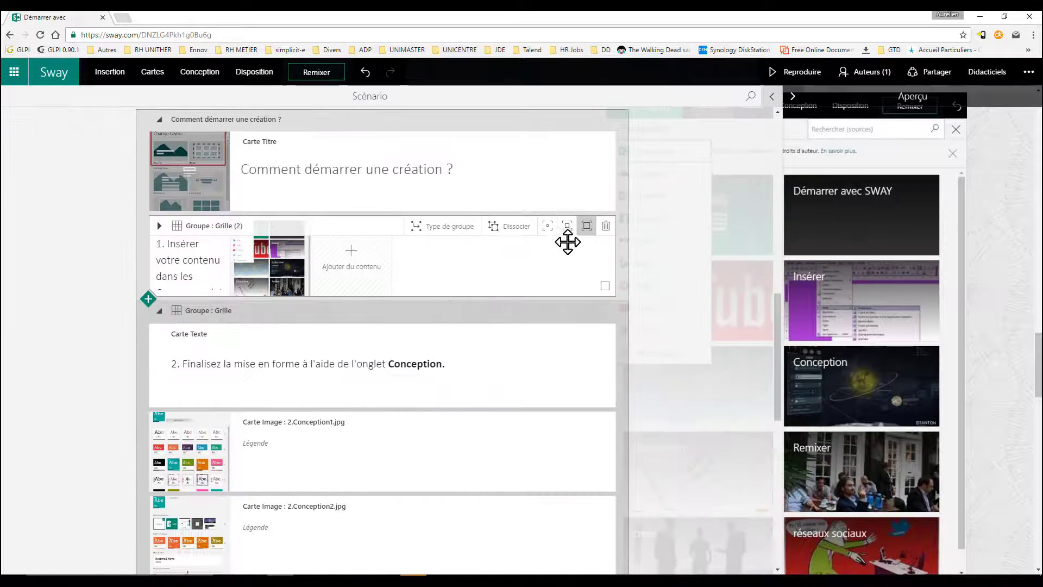
click(567, 226)
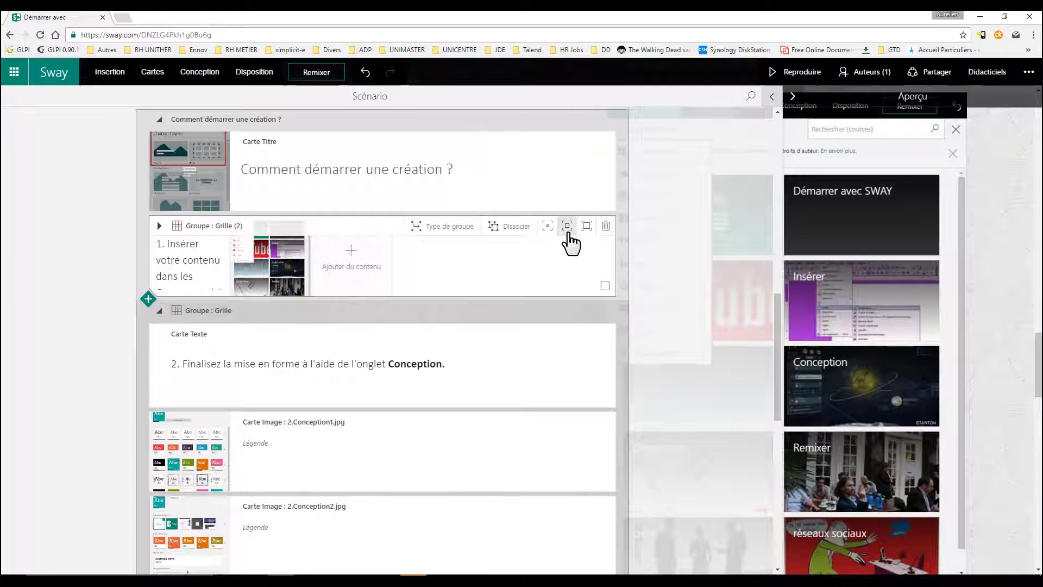
click(971, 348)
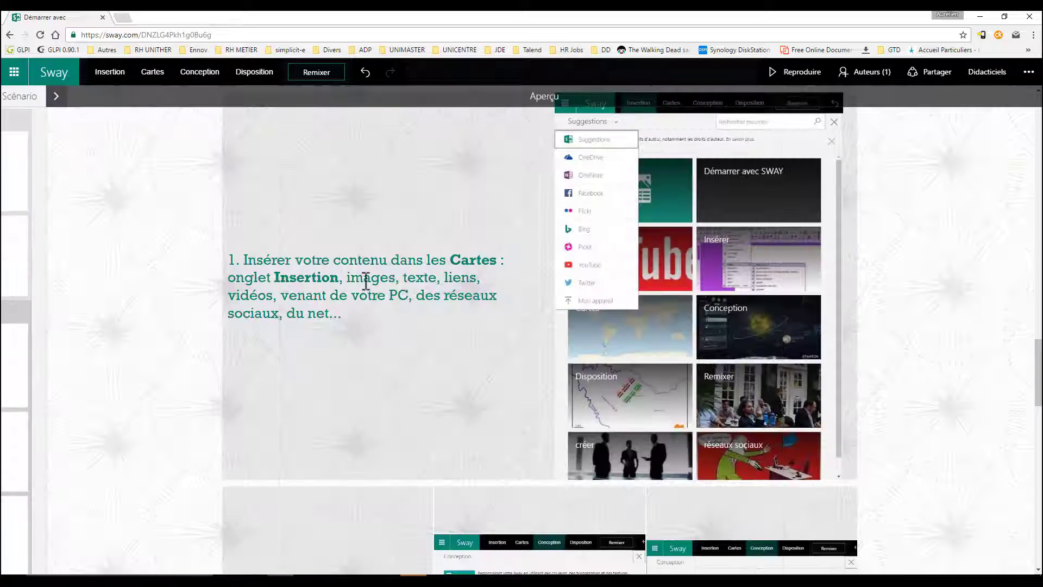
click(36, 256)
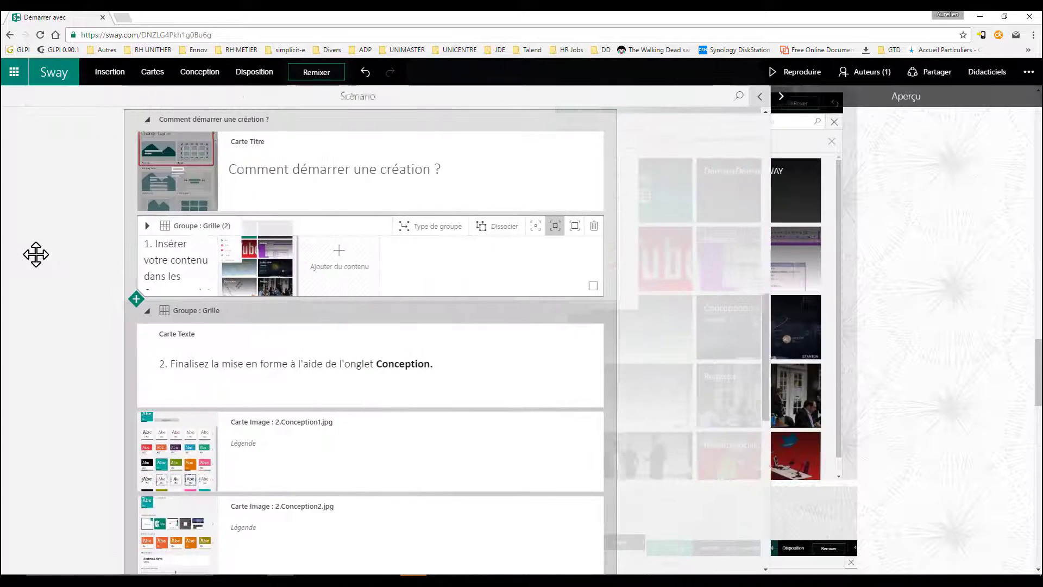
- Expand the Grille group, set the Insertion.jpg image card's emphasis to medium (Moyenne) and preview it
click(220, 226)
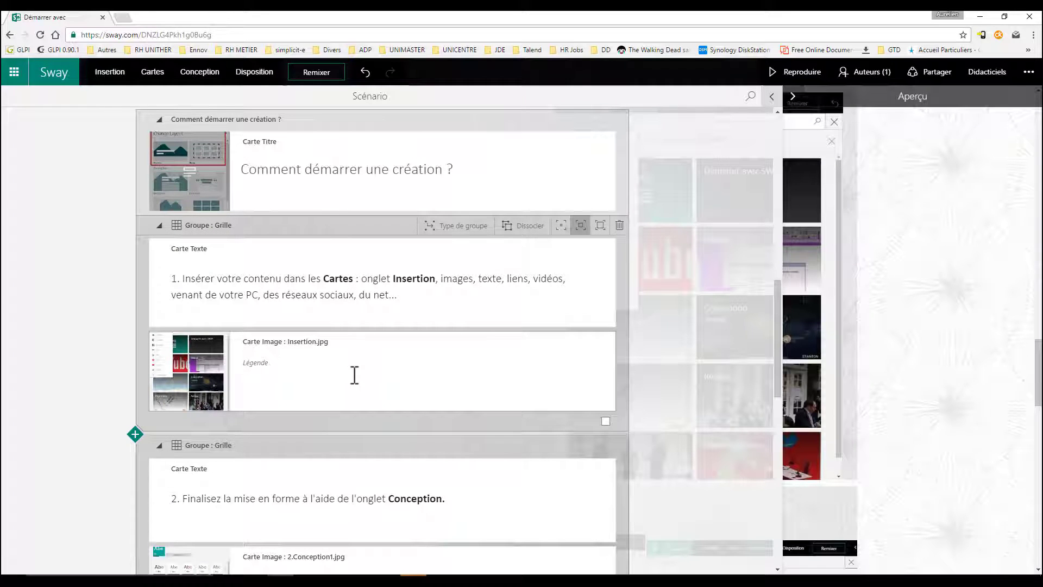
click(354, 375)
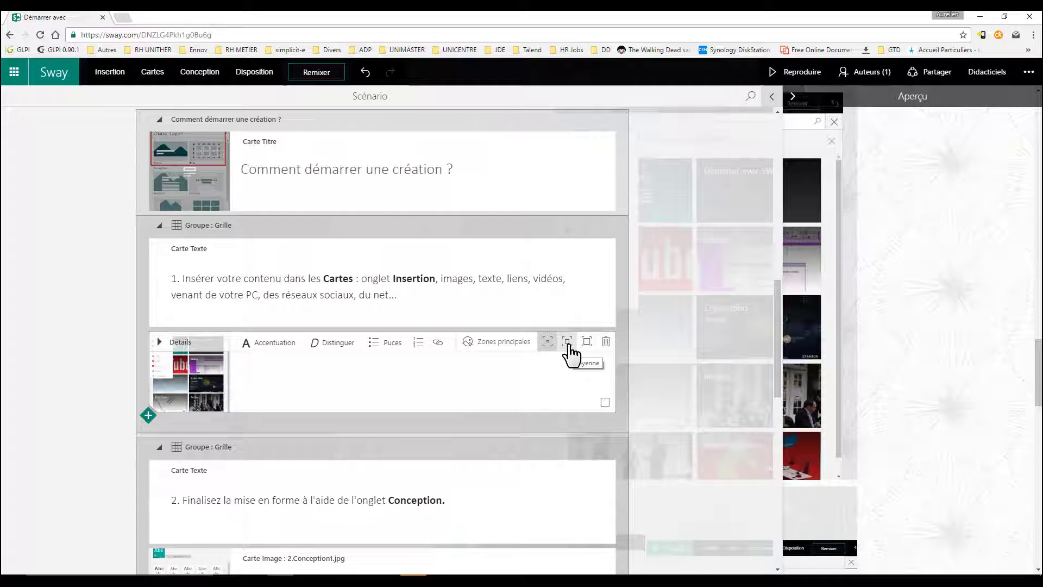
click(569, 347)
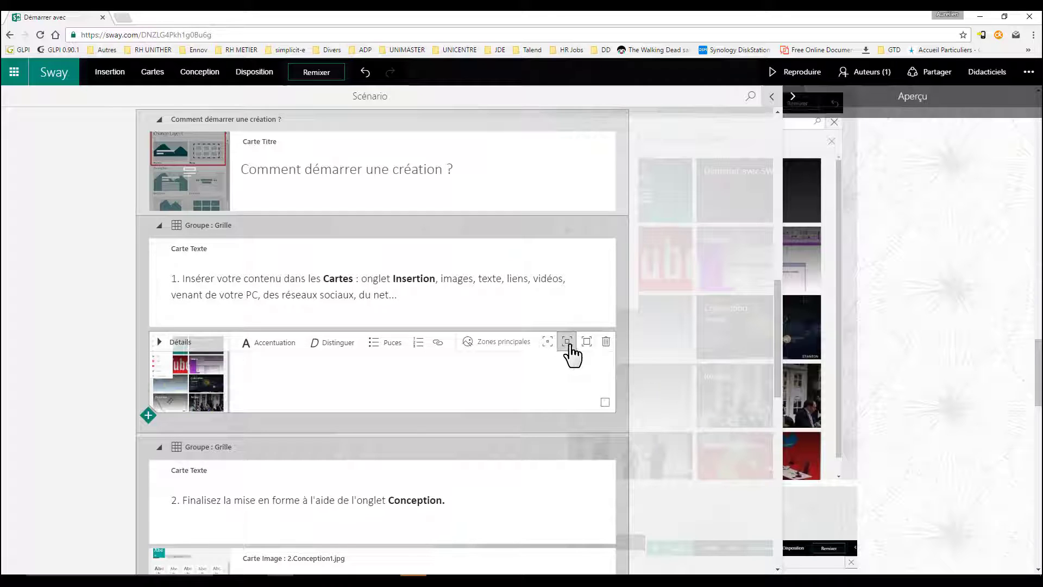
click(911, 419)
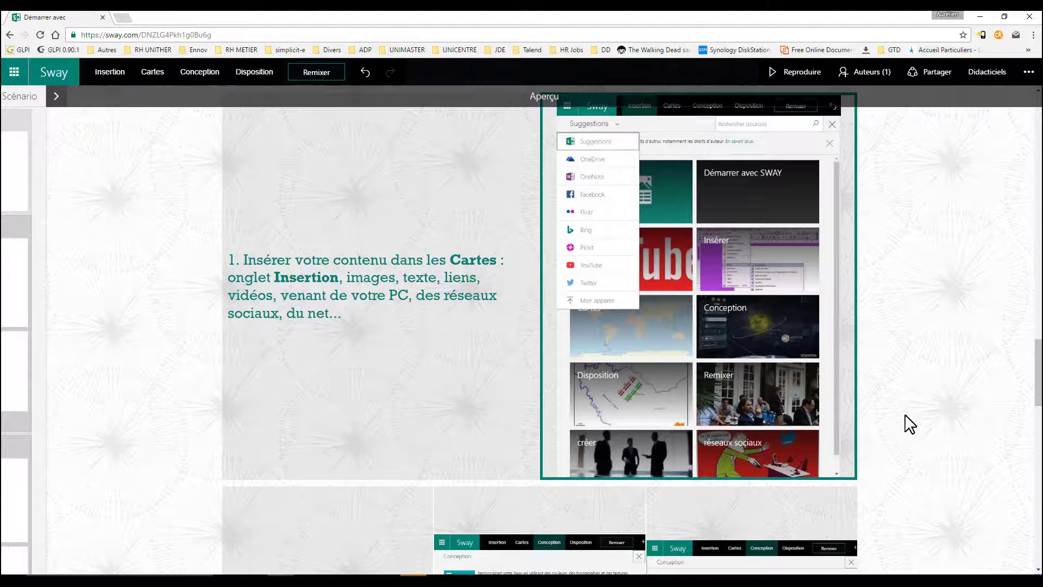
- Open the focus area settings of the Insertion.jpg image from the preview and mark its Suggestions entry as important
scroll(864, 435, up, 1)
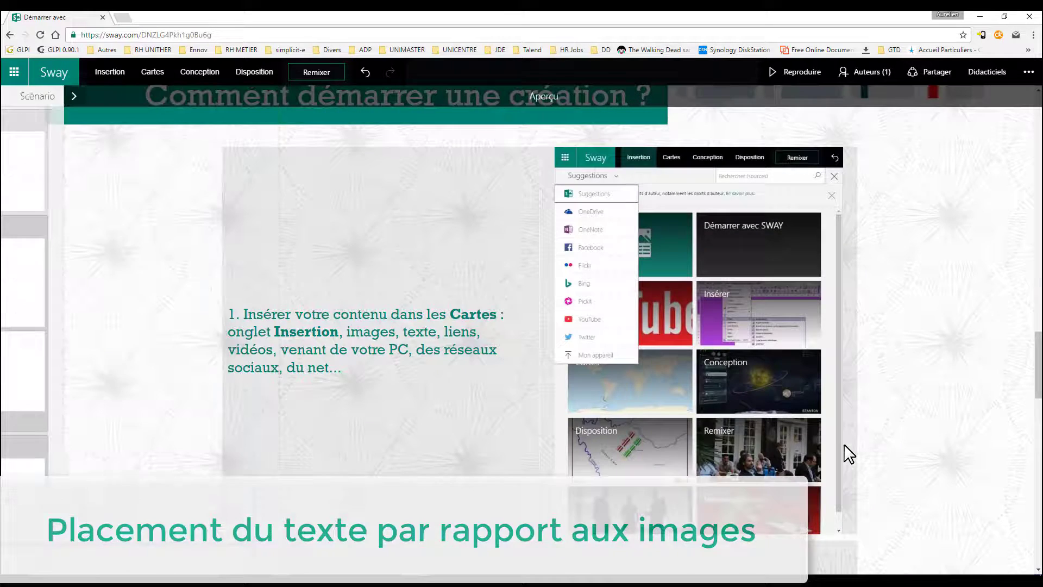
scroll(704, 455, up, 14)
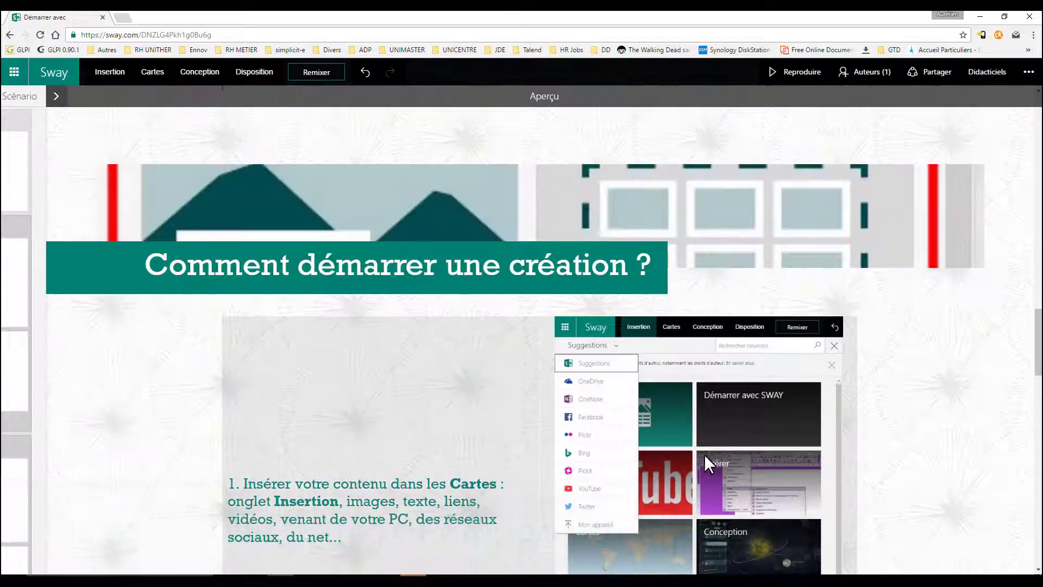
scroll(705, 485, down, 1)
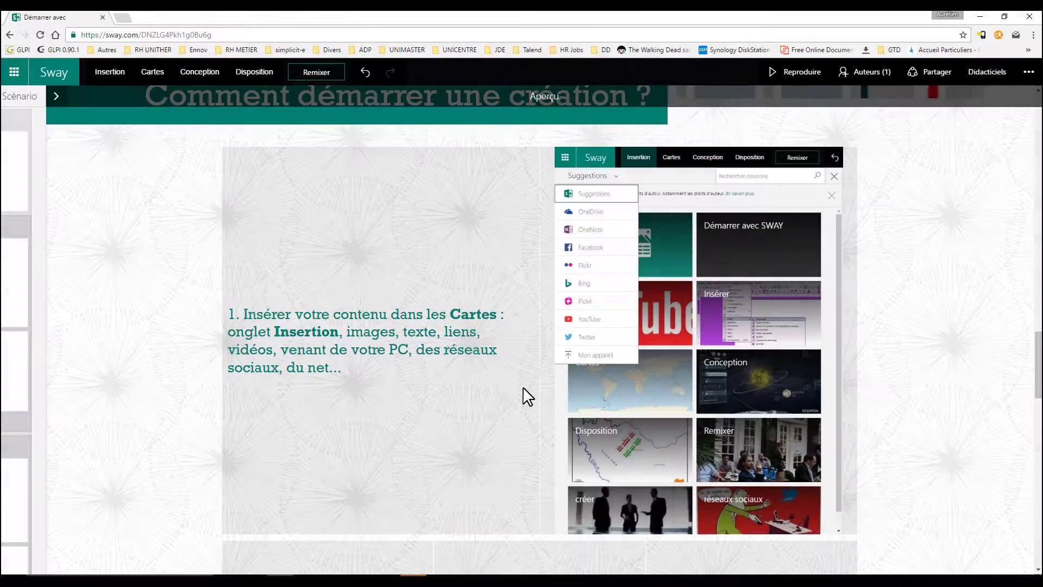
click(683, 379)
click(689, 388)
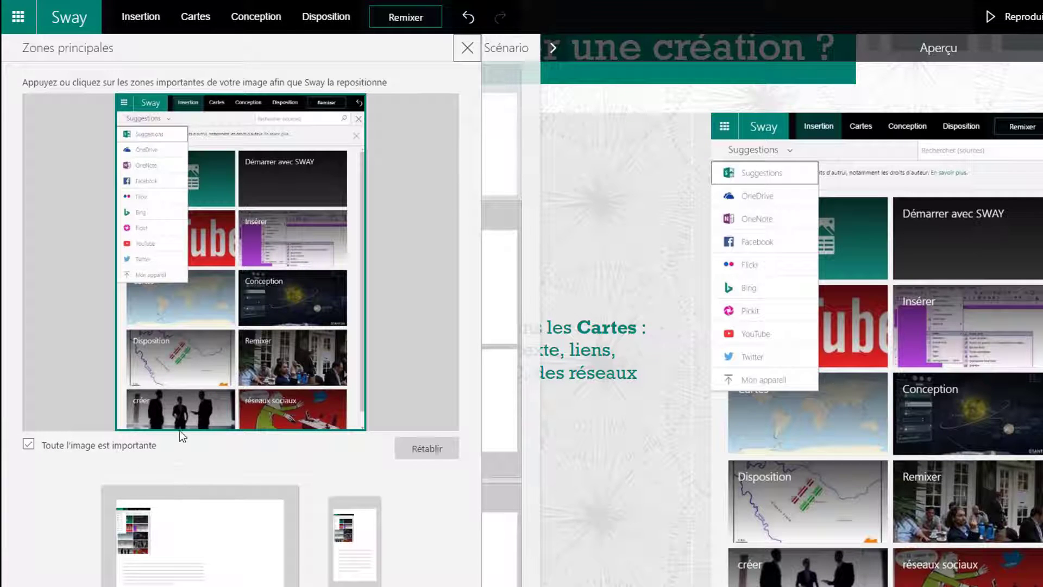
click(149, 128)
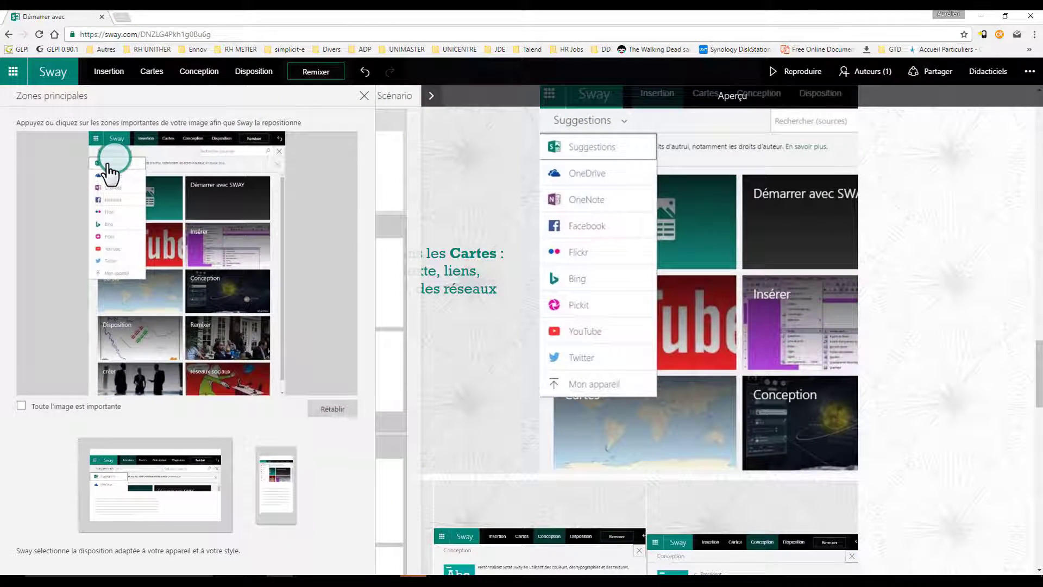
- Mark the whole Insertion.jpg image as important and bring up its quick options in the preview
click(83, 407)
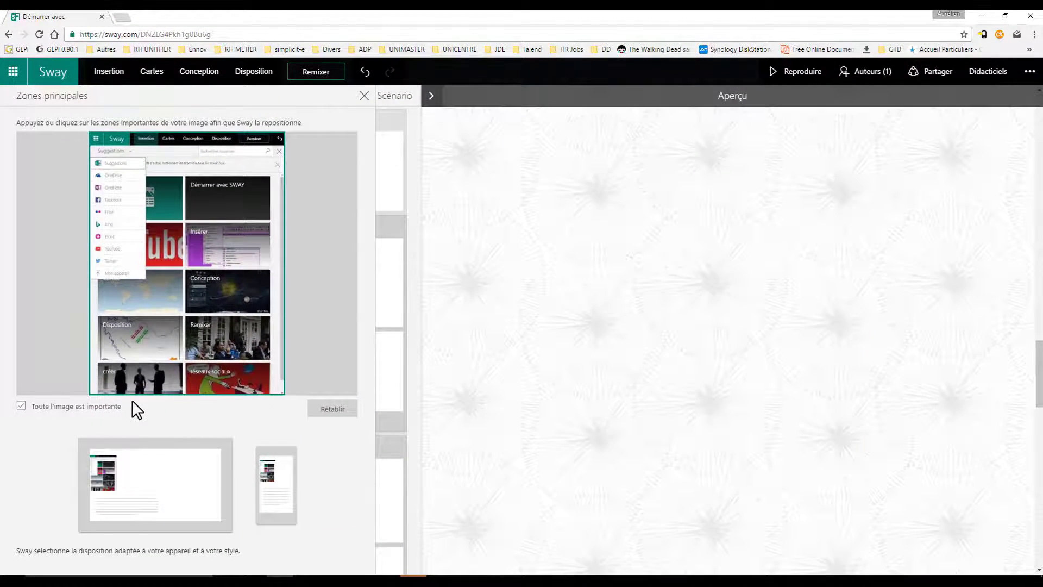
click(665, 359)
click(732, 410)
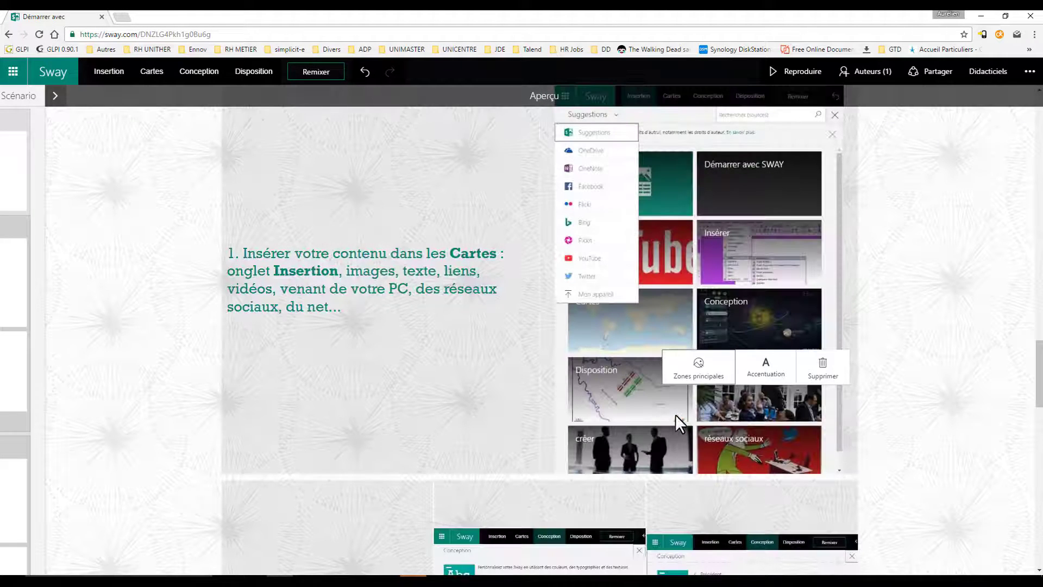
- Cycle the "1. Insérer votre contenu" text through its emphasis levels in the preview and return it to the original style
click(387, 296)
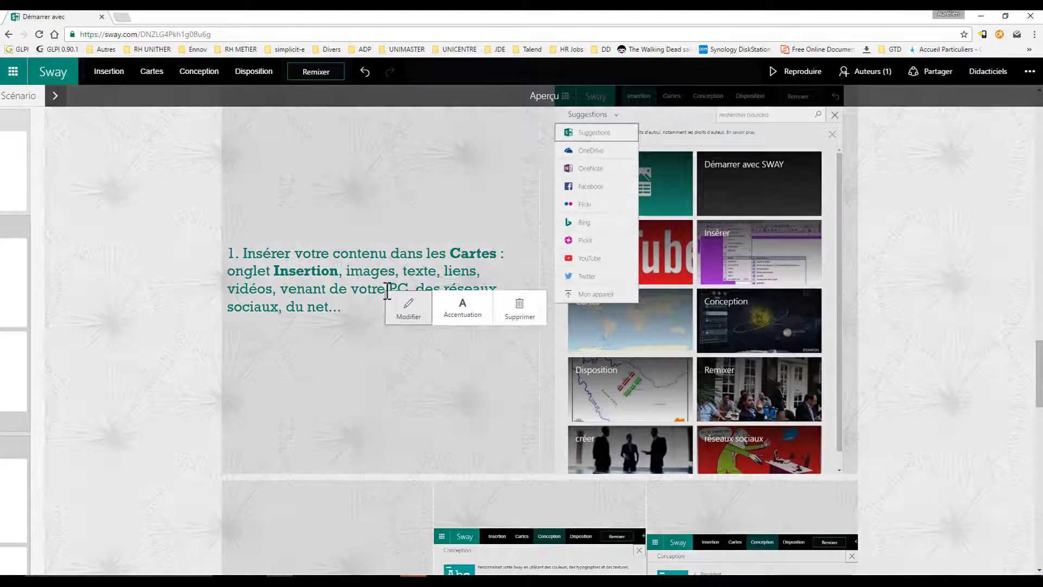
click(452, 314)
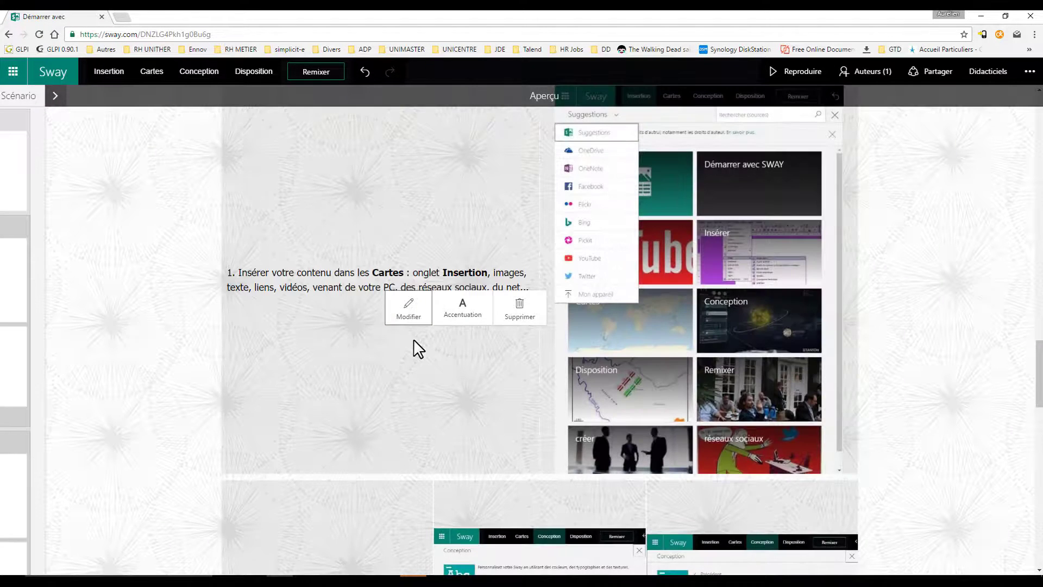
click(463, 324)
click(463, 349)
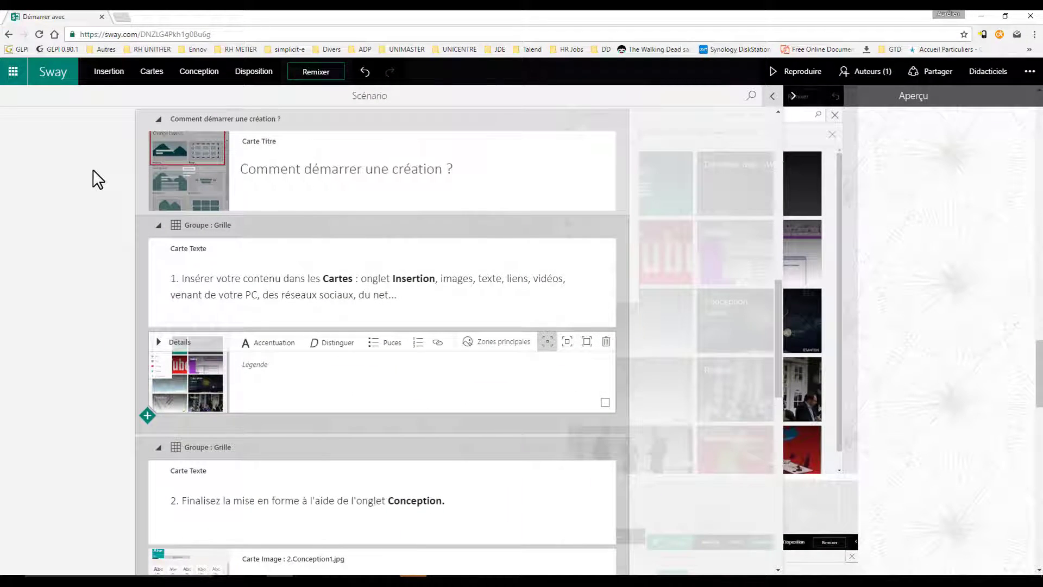
- Open the Sway's design styles and browse further colour variations of the second style
click(211, 74)
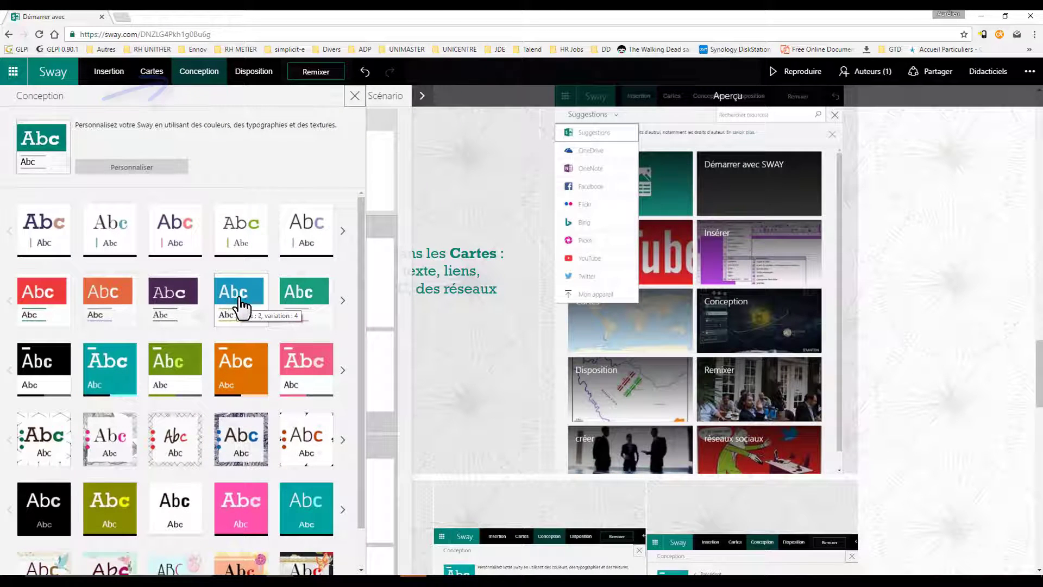
click(345, 304)
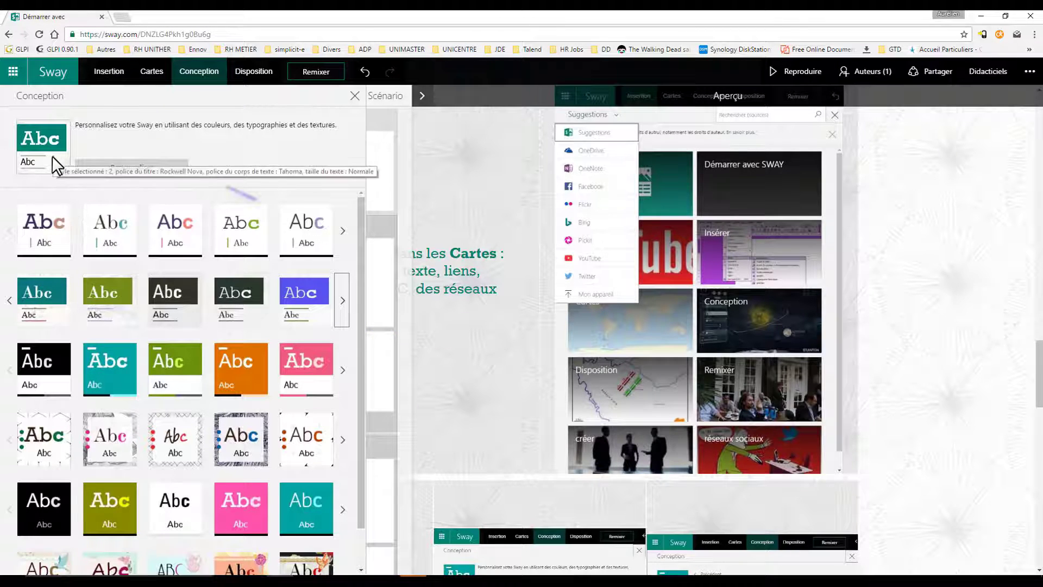
- Customise the design with the Sway logo image as colour inspiration and its dark green palette, and look at the available font pairings
click(140, 171)
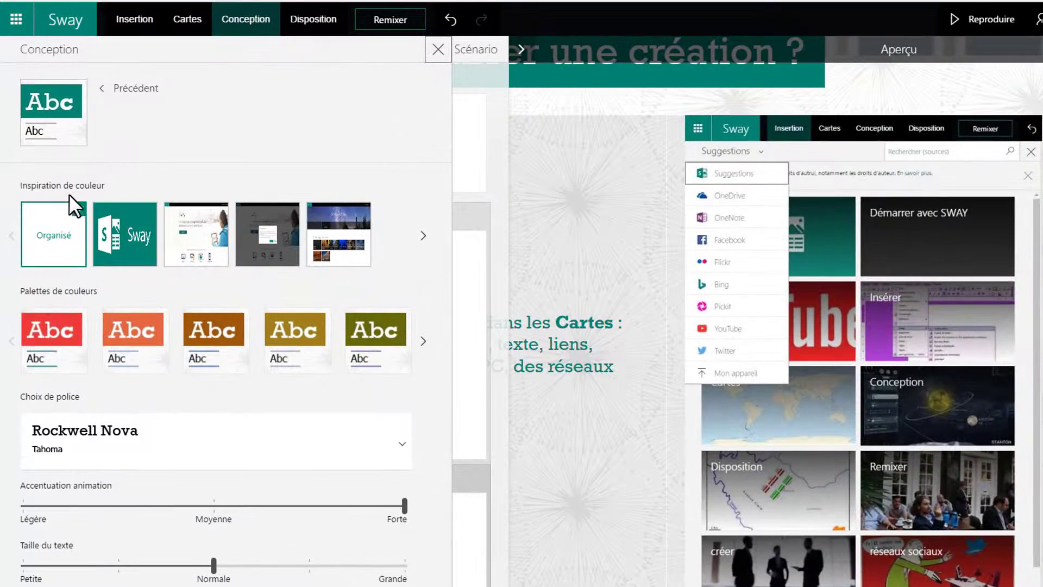
click(147, 261)
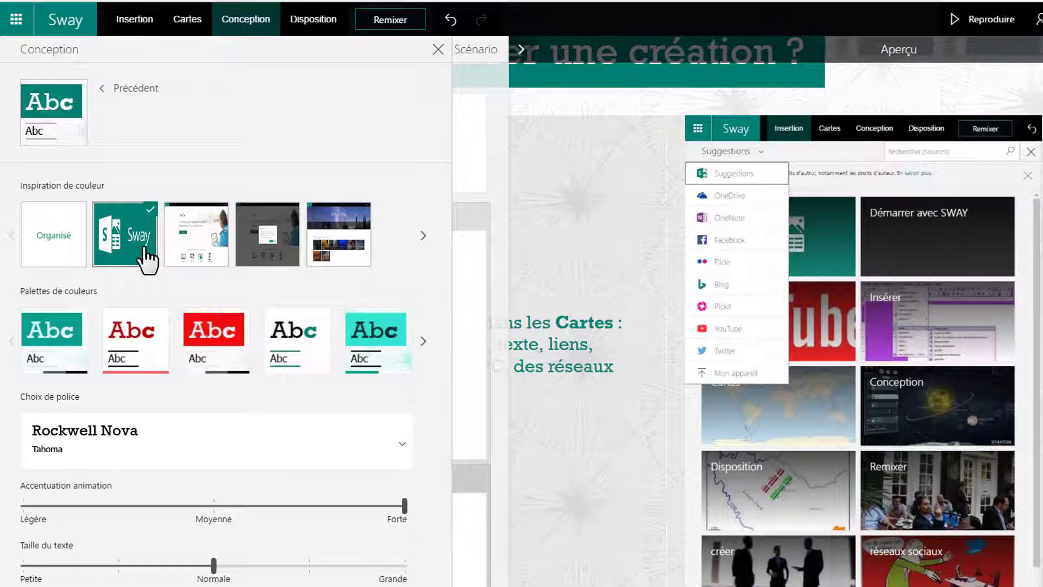
click(422, 348)
click(422, 351)
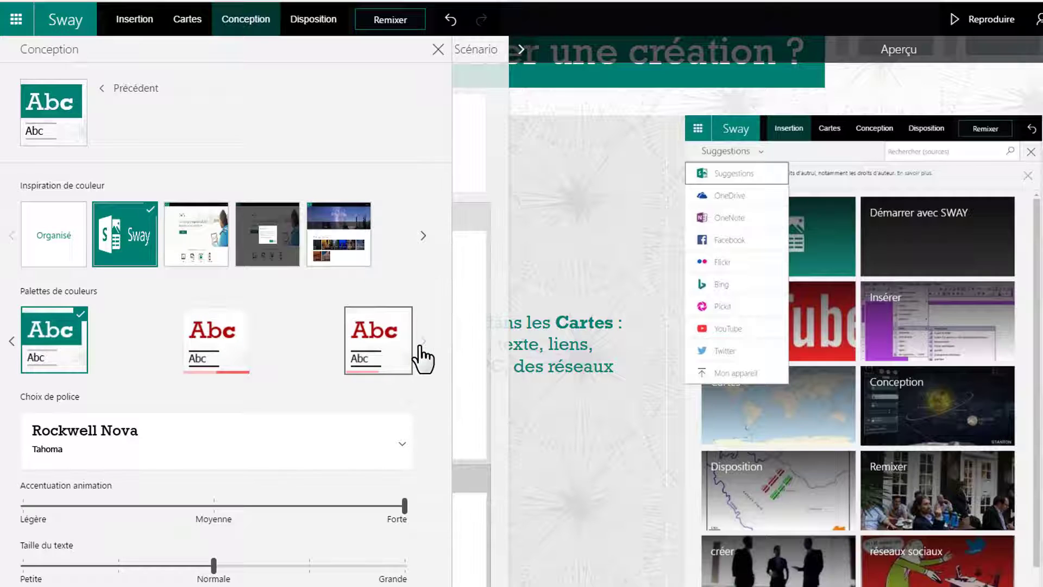
click(78, 346)
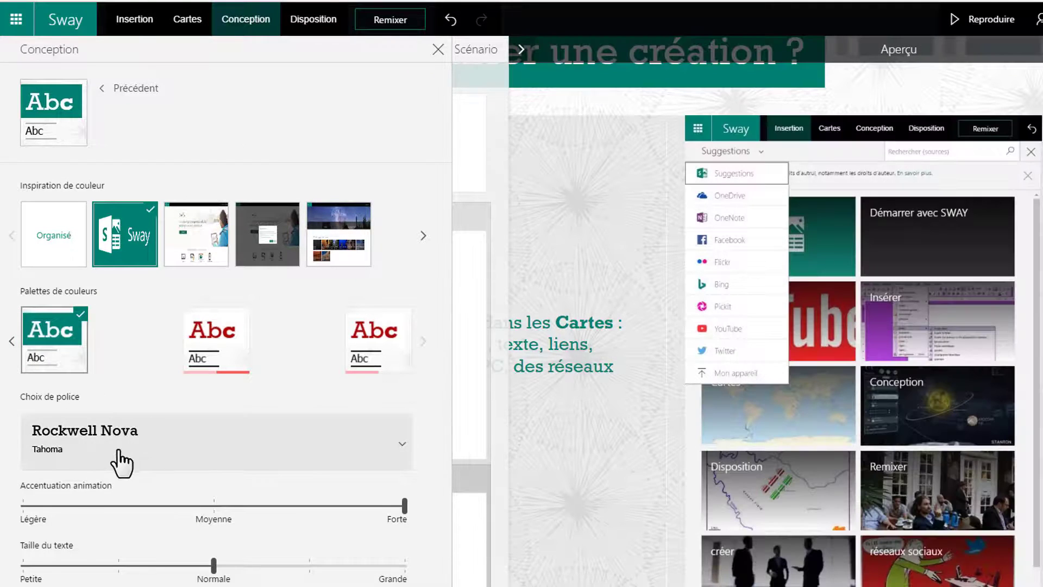
click(121, 460)
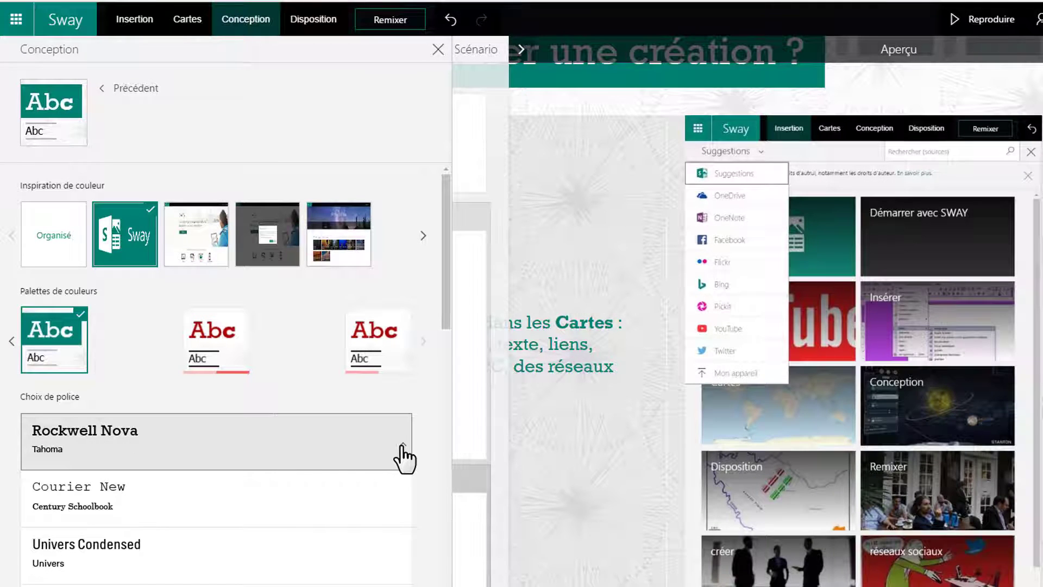
click(403, 458)
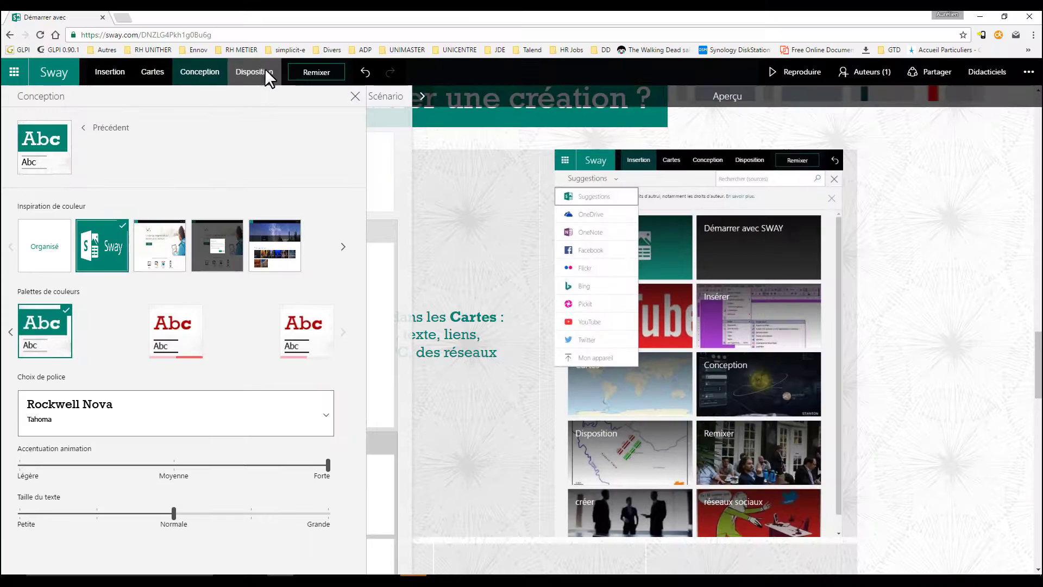
- Switch the Sway to the third, slide-by-slide layout and start playing the presentation
click(265, 71)
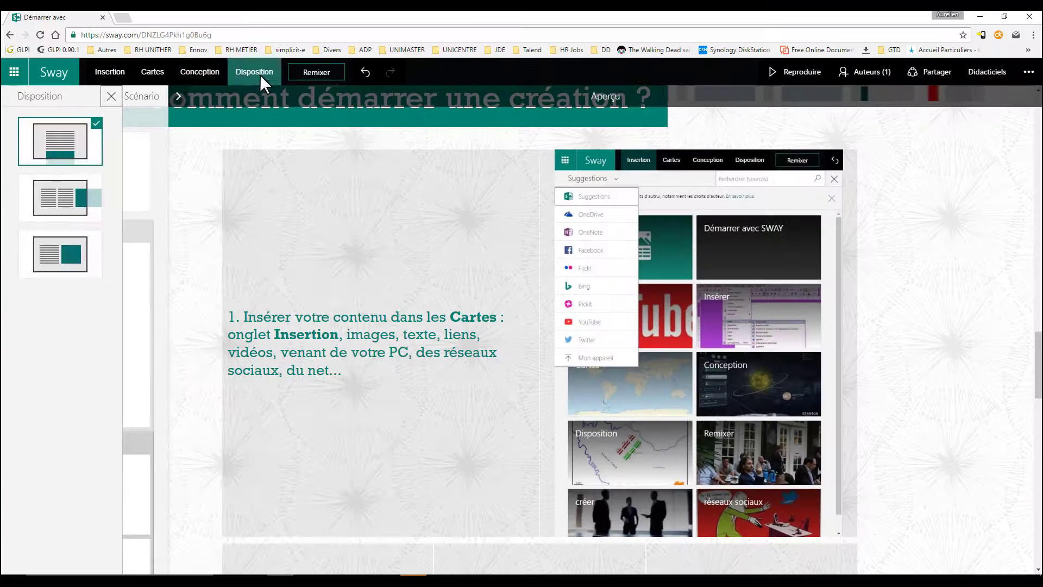
click(71, 260)
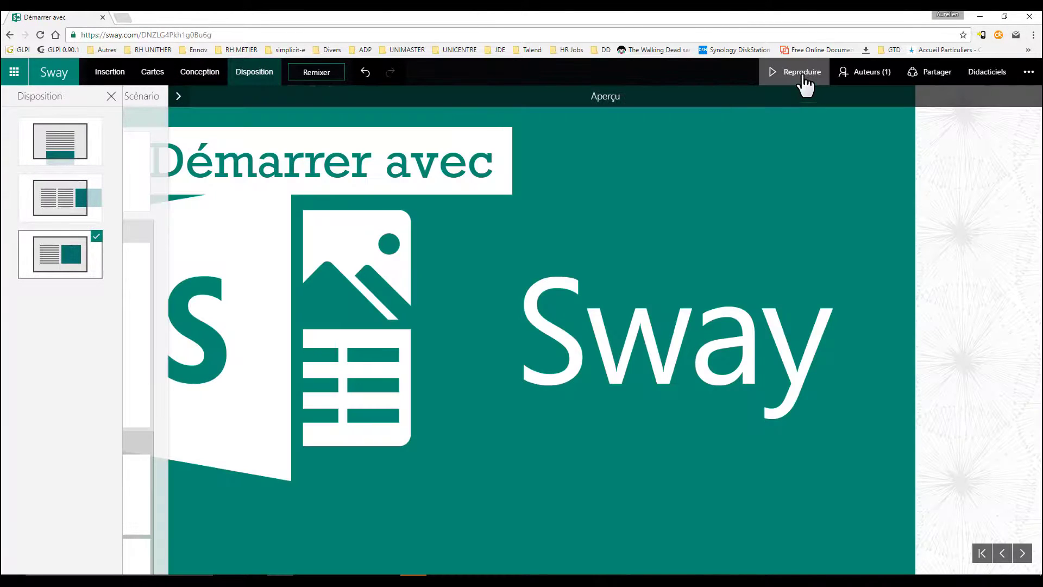
click(803, 76)
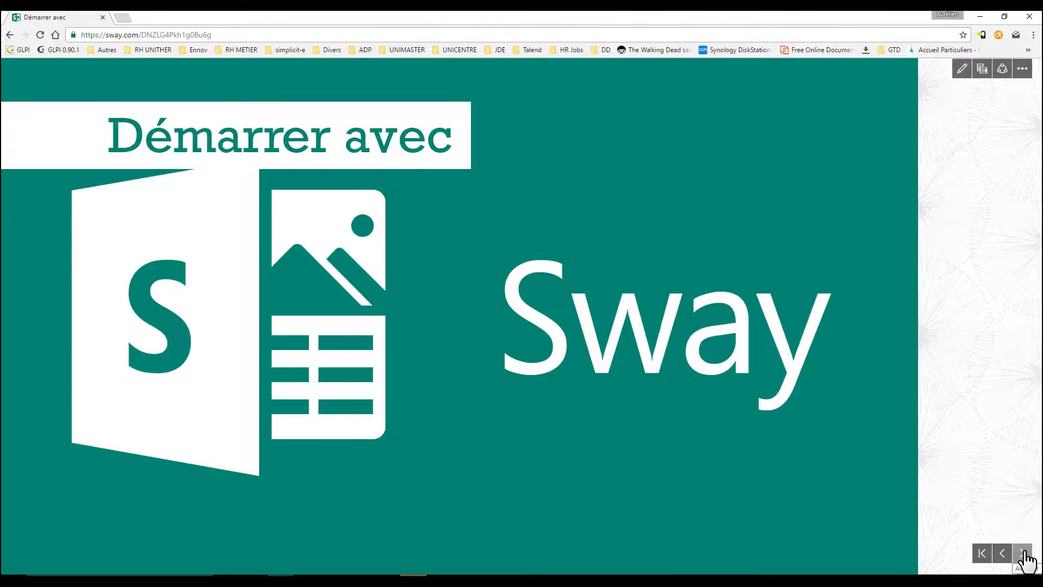
- Advance the playing presentation to the free mail address page and flip through its stacked screenshots
click(1024, 554)
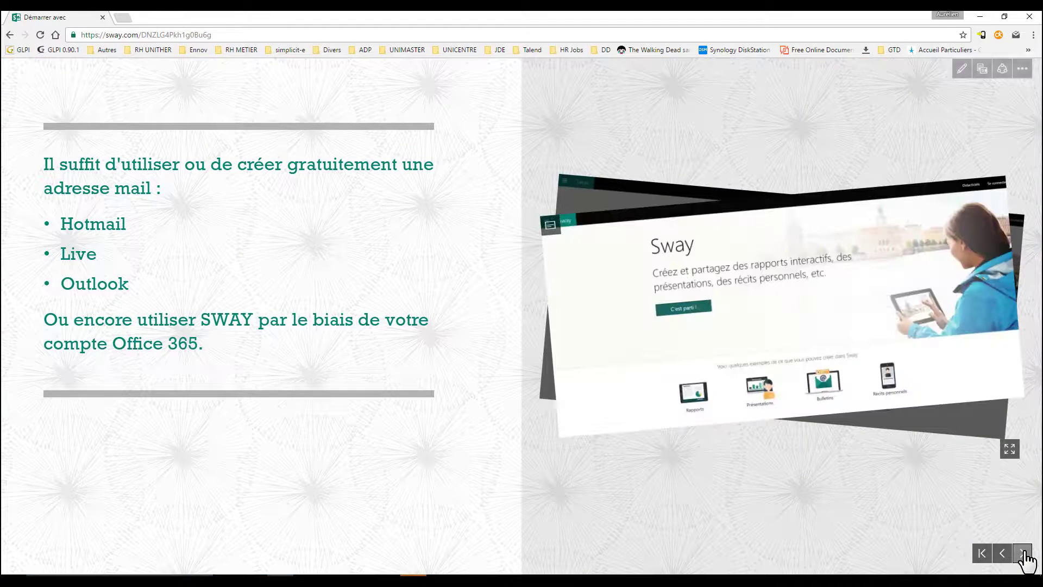
click(891, 374)
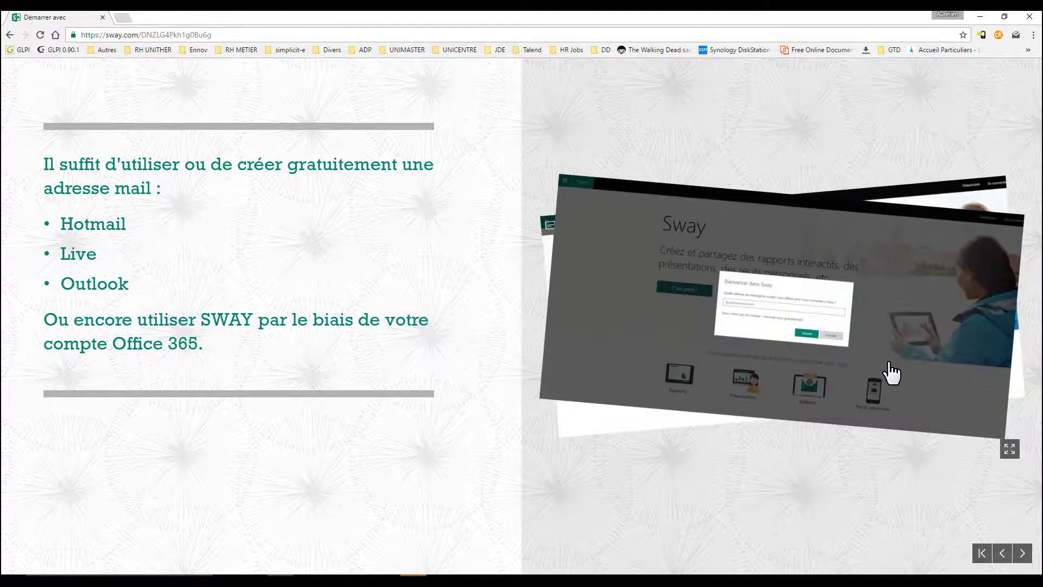
click(894, 375)
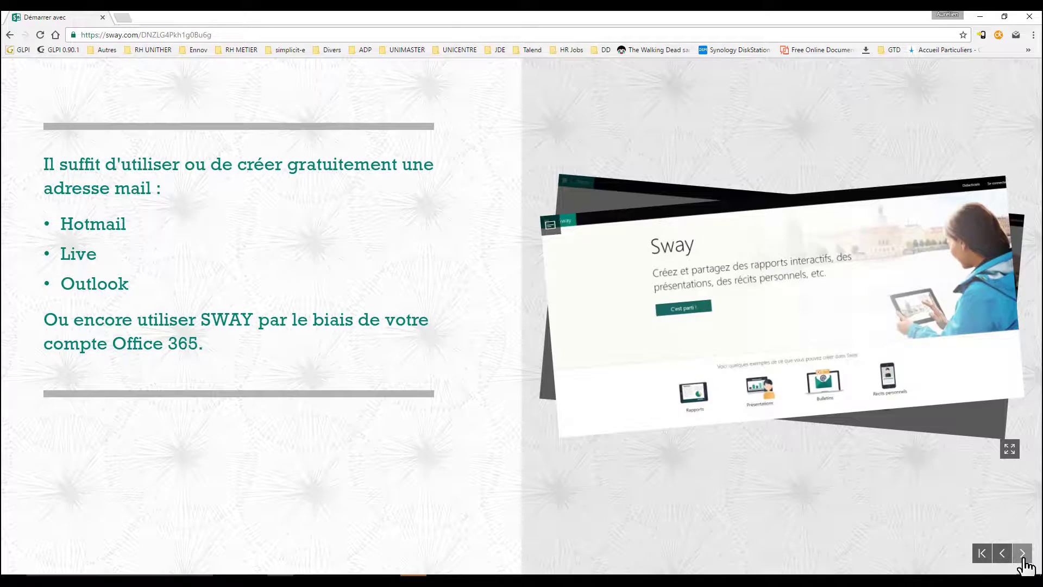
- Page on through the "Comment démarrer une création ?" section up to its fourth point, about sharing the Sway
click(1023, 554)
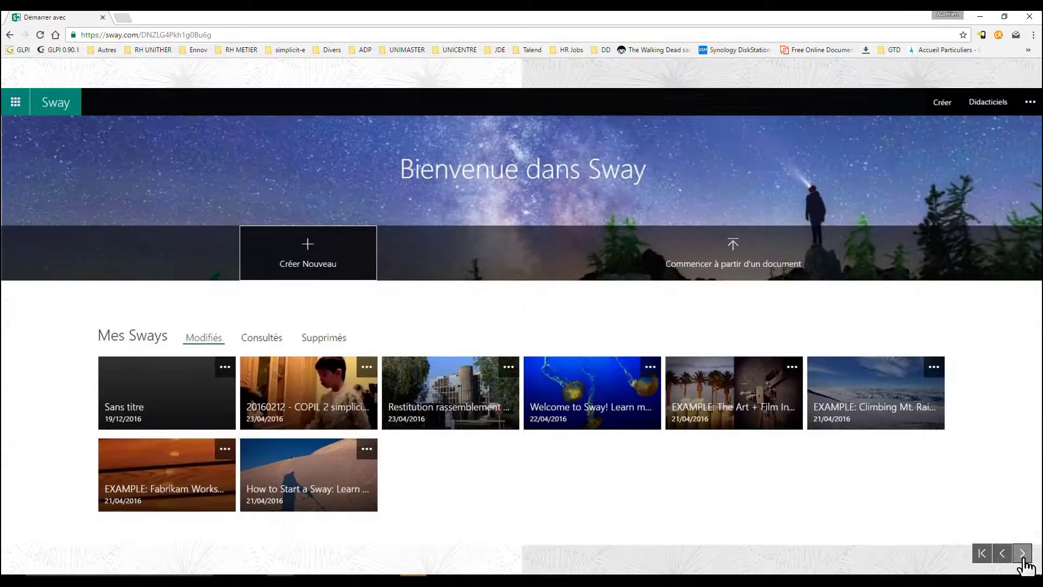
click(1024, 558)
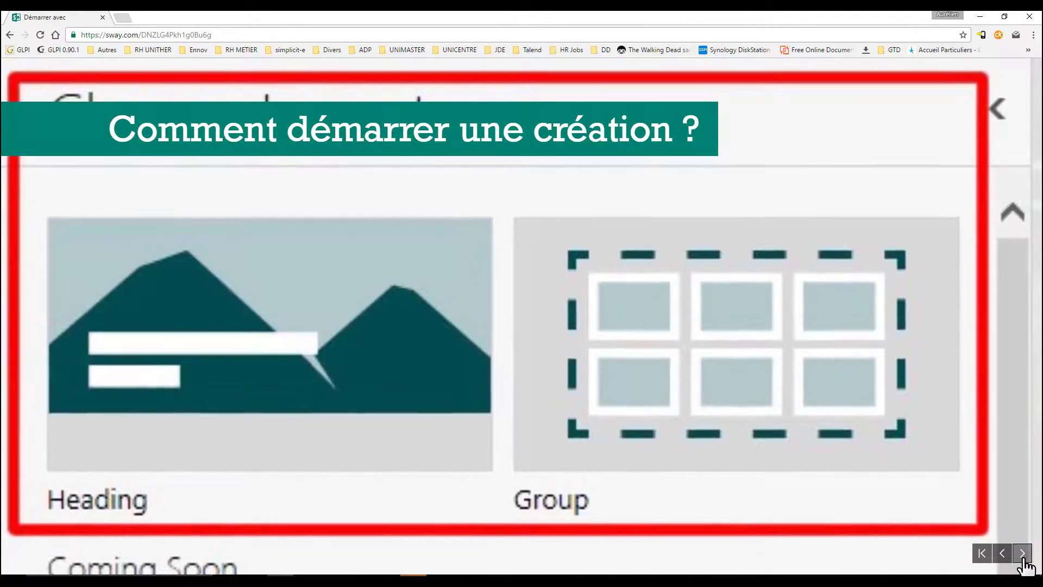
click(1024, 560)
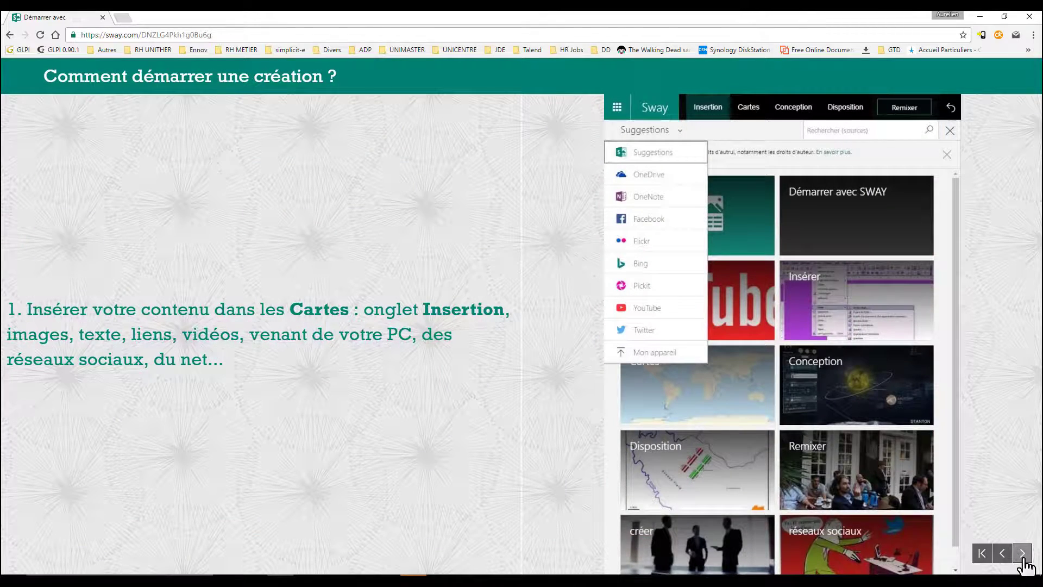
click(1022, 553)
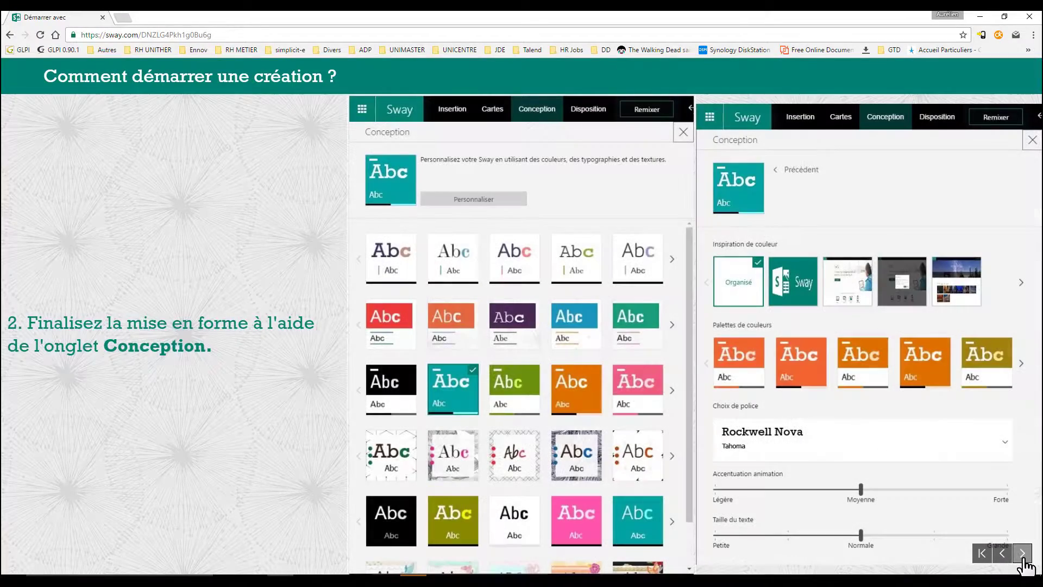
click(1022, 554)
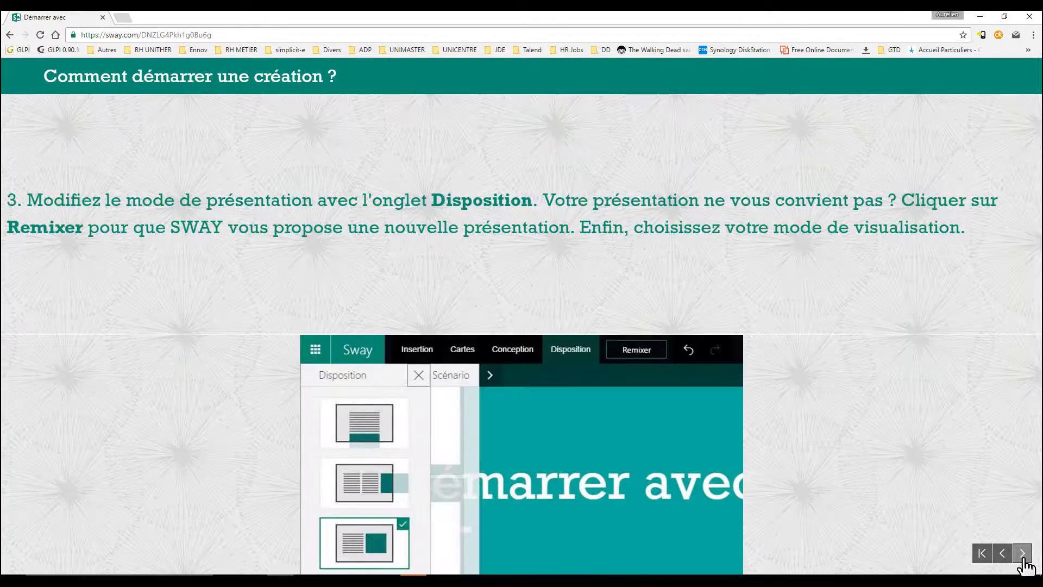
click(1022, 554)
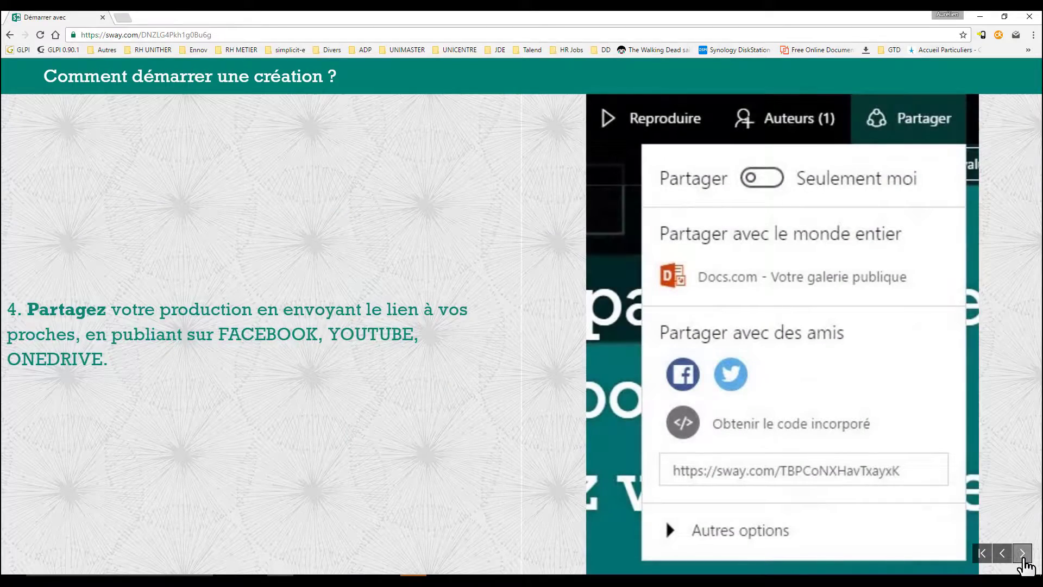